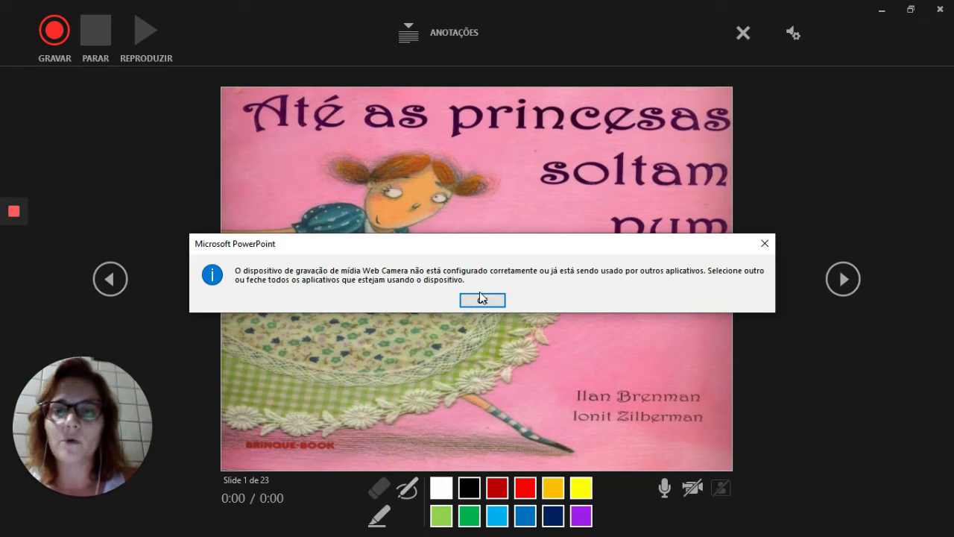
Dismiss the camera message, and circle the authors' names with the yellow highlighter and the publisher name BRINQUE-BOOK in red.
{"action": "left_click", "coordinate": [481, 299]}
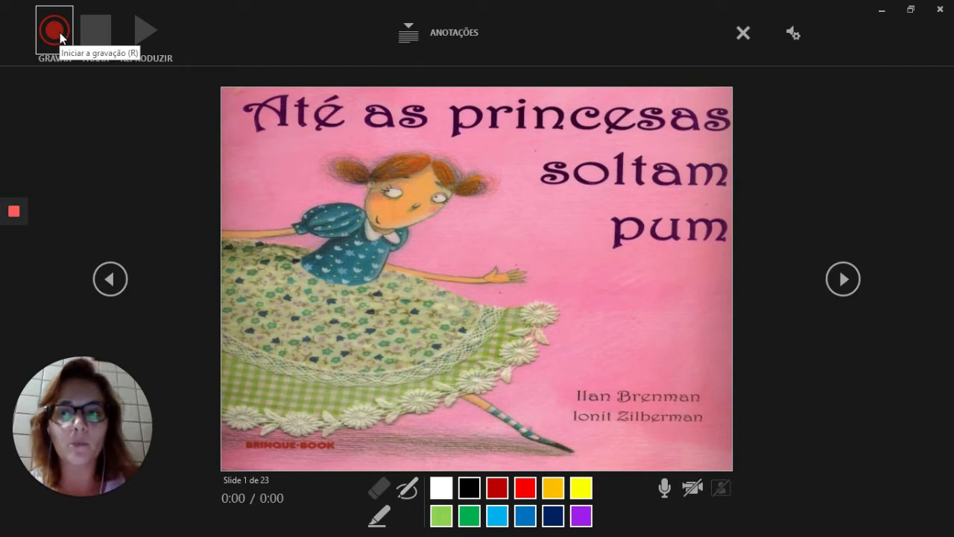
{"action": "left_click", "coordinate": [384, 518]}
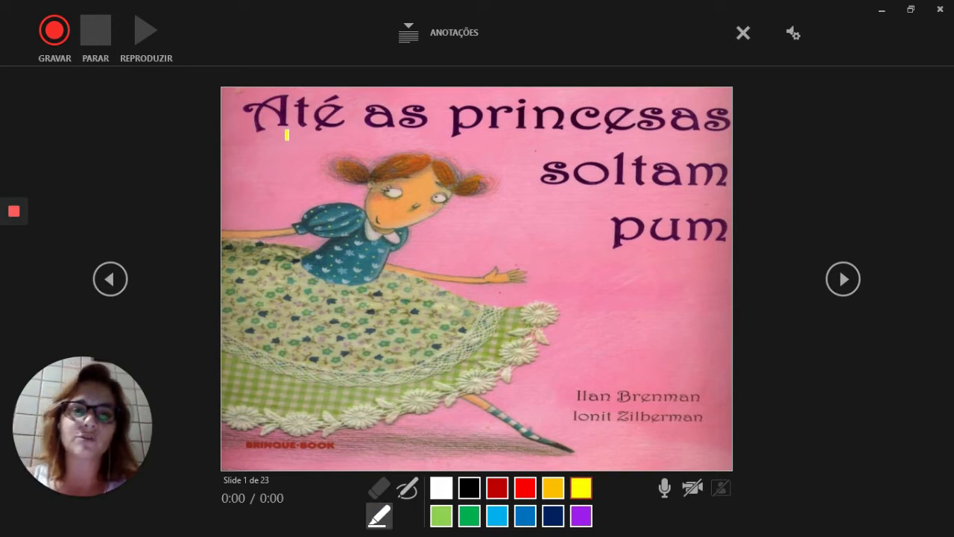
{"action": "mouse_move", "coordinate": [682, 370]}
{"action": "left_mouse_down"}
{"action": "mouse_move", "coordinate": [552, 360]}
{"action": "mouse_move", "coordinate": [540, 448]}
{"action": "mouse_move", "coordinate": [704, 436]}
{"action": "mouse_move", "coordinate": [678, 373]}
{"action": "mouse_move", "coordinate": [686, 376]}
{"action": "left_mouse_up"}
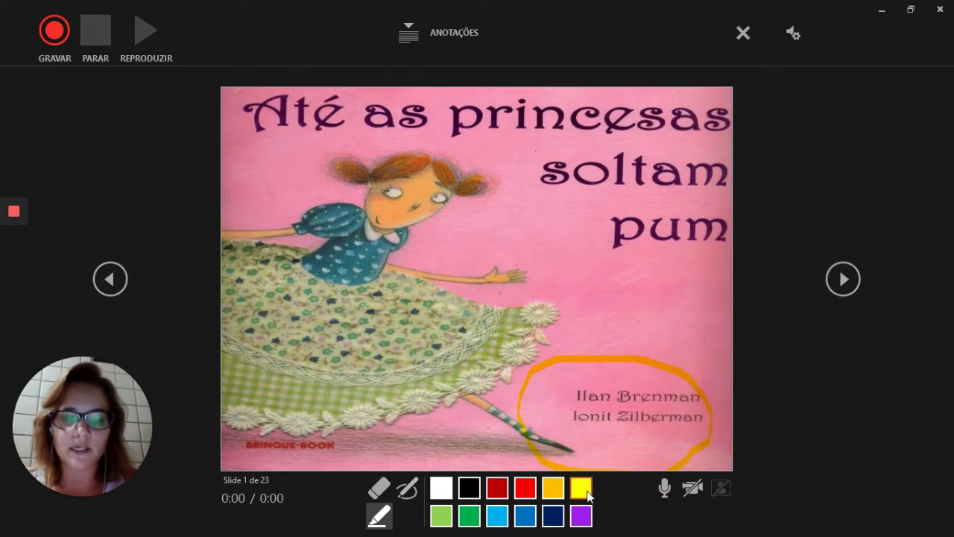
{"action": "left_click", "coordinate": [524, 487]}
{"action": "mouse_move", "coordinate": [353, 421]}
{"action": "left_mouse_down"}
{"action": "mouse_move", "coordinate": [255, 411]}
{"action": "mouse_move", "coordinate": [341, 462]}
{"action": "mouse_move", "coordinate": [364, 436]}
{"action": "mouse_move", "coordinate": [354, 421]}
{"action": "left_mouse_up"}
Highlight all three lines of the cover title "Até as princesas soltam pum" in blue.
{"action": "left_click", "coordinate": [524, 515]}
{"action": "left_click_drag", "start_coordinate": [257, 108], "coordinate": [654, 103]}
{"action": "left_click_drag", "start_coordinate": [559, 183], "coordinate": [694, 177]}
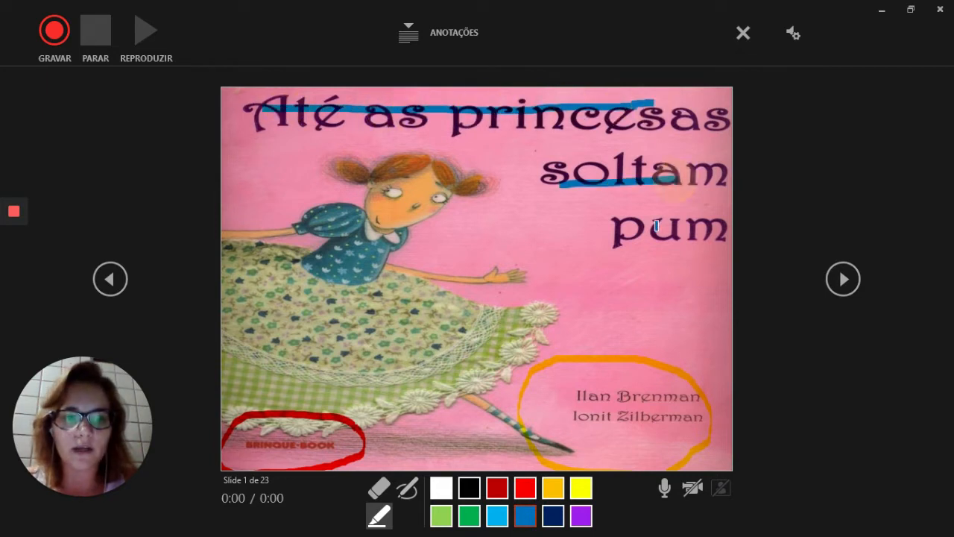
{"action": "left_click_drag", "start_coordinate": [612, 231], "coordinate": [708, 228]}
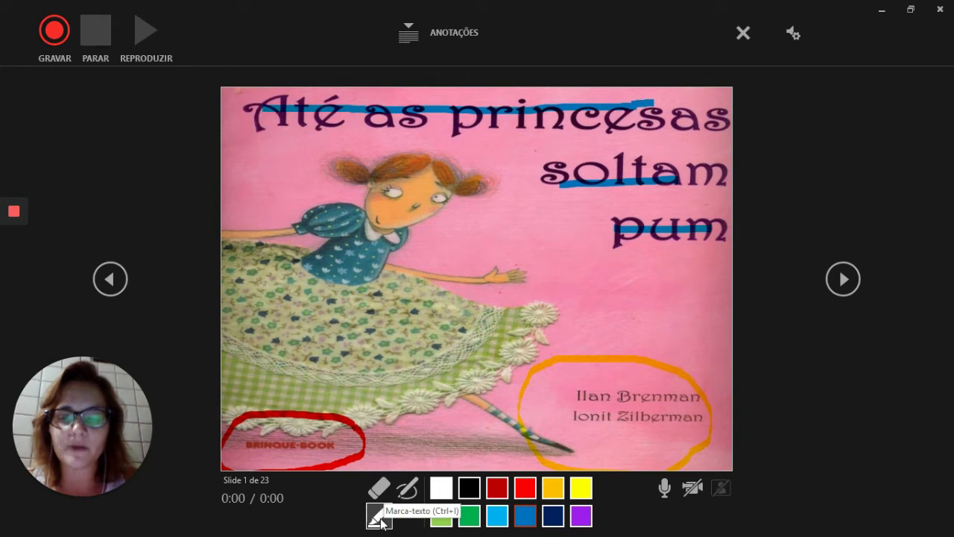
Handwrite a first name across the cover with the red pen and underline "Até as" in the title.
{"action": "left_click", "coordinate": [407, 488]}
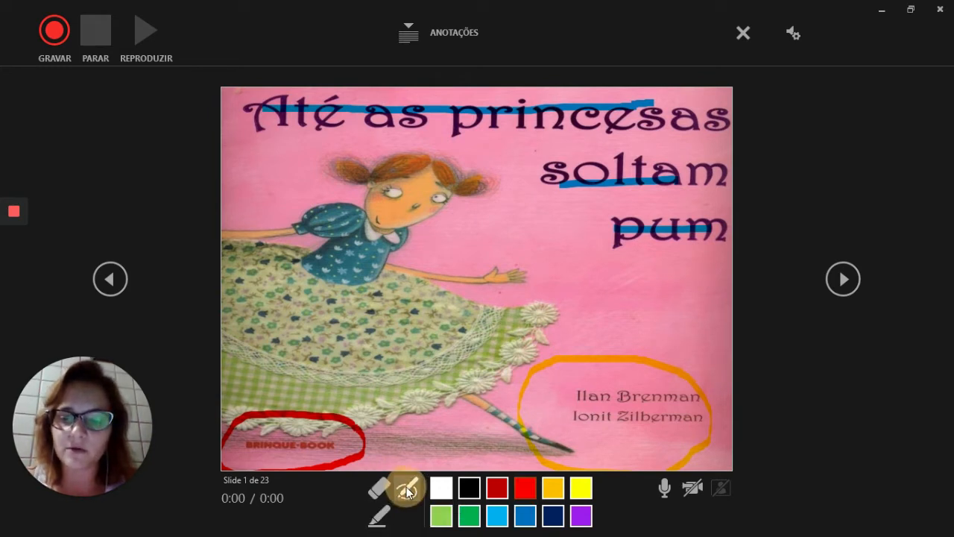
{"action": "left_click_drag", "start_coordinate": [378, 228], "coordinate": [370, 279]}
{"action": "left_click_drag", "start_coordinate": [406, 237], "coordinate": [422, 232]}
{"action": "mouse_move", "coordinate": [379, 258]}
{"action": "left_mouse_down"}
{"action": "mouse_move", "coordinate": [402, 272]}
{"action": "mouse_move", "coordinate": [417, 238]}
{"action": "mouse_move", "coordinate": [452, 274]}
{"action": "mouse_move", "coordinate": [481, 253]}
{"action": "mouse_move", "coordinate": [518, 275]}
{"action": "mouse_move", "coordinate": [570, 279]}
{"action": "mouse_move", "coordinate": [624, 261]}
{"action": "mouse_move", "coordinate": [667, 292]}
{"action": "left_mouse_up"}
{"action": "mouse_move", "coordinate": [260, 139]}
{"action": "left_mouse_down"}
{"action": "mouse_move", "coordinate": [438, 132]}
{"action": "mouse_move", "coordinate": [298, 138]}
{"action": "mouse_move", "coordinate": [410, 136]}
{"action": "left_mouse_up"}
Erase the handwritten name and the red pen underline from the cover slide.
{"action": "left_click", "coordinate": [378, 515]}
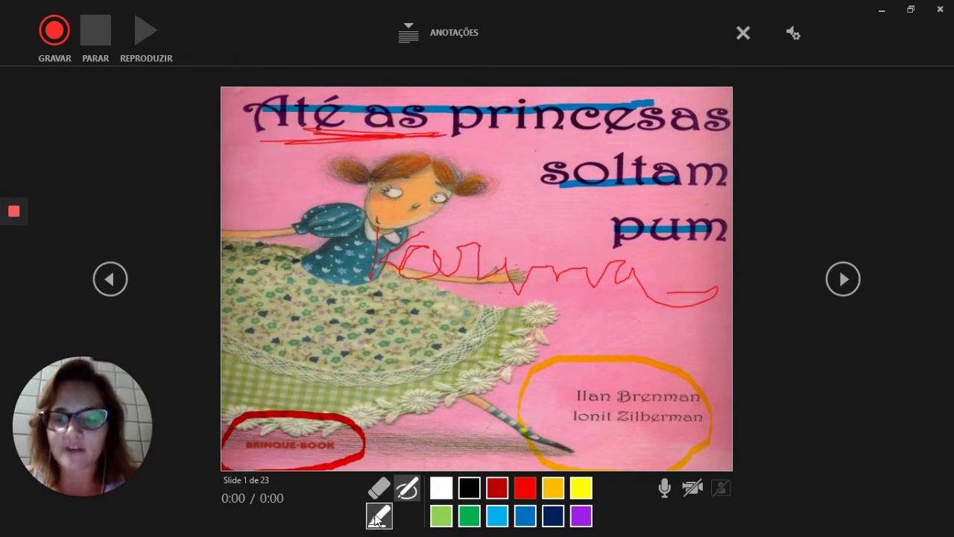
{"action": "left_click", "coordinate": [379, 487]}
{"action": "left_click", "coordinate": [459, 270]}
{"action": "left_click", "coordinate": [377, 252]}
{"action": "left_click", "coordinate": [390, 134]}
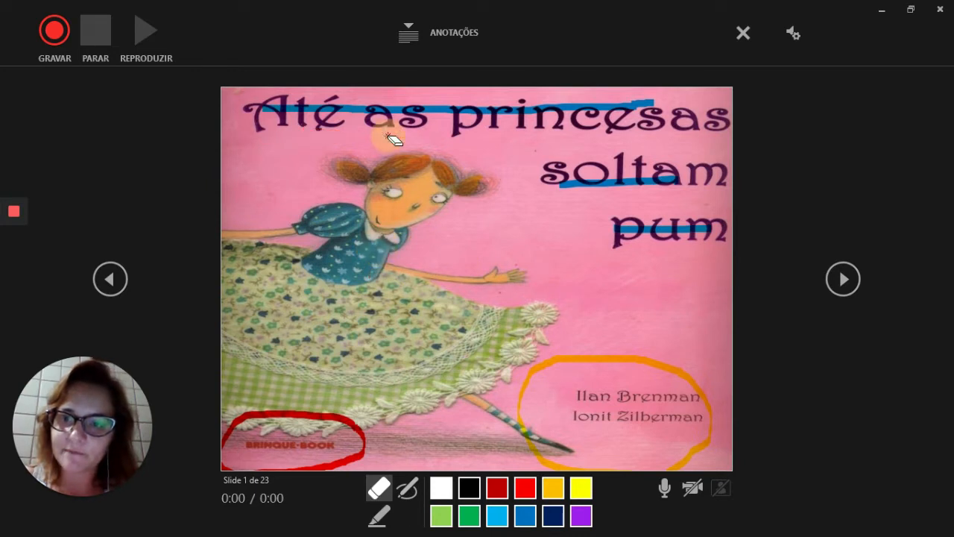
Erase the circles around the publisher and authors and the blue highlights over the title.
{"action": "left_click", "coordinate": [348, 427]}
{"action": "left_click", "coordinate": [592, 362]}
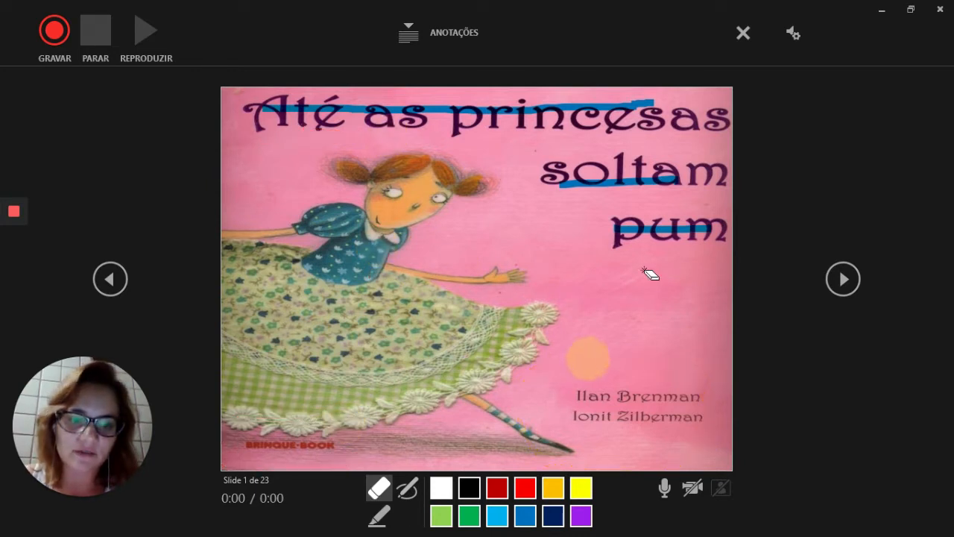
{"action": "left_click", "coordinate": [664, 229]}
{"action": "left_click", "coordinate": [634, 181]}
{"action": "left_click", "coordinate": [596, 108]}
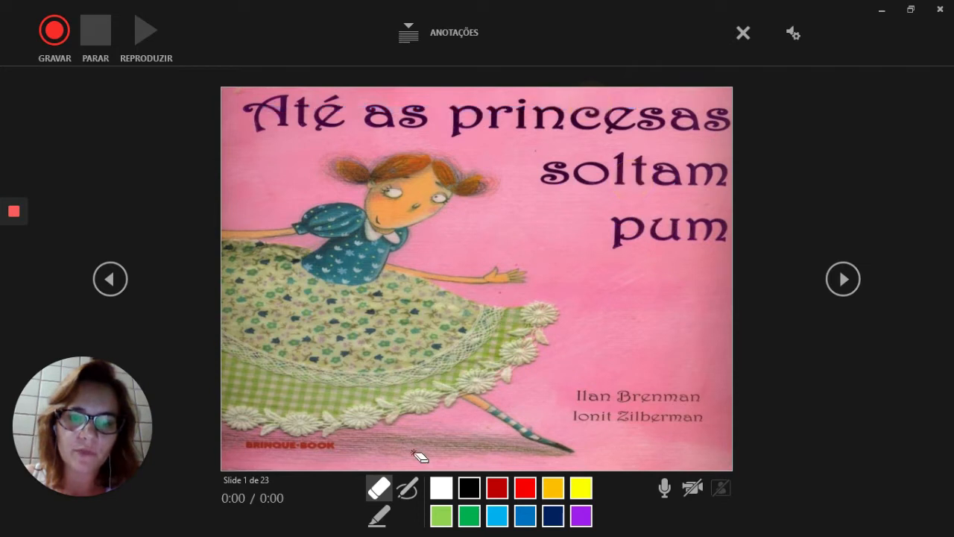
Highlight the first line of the cover title in orange, and erase that highlight.
{"action": "left_click", "coordinate": [378, 515]}
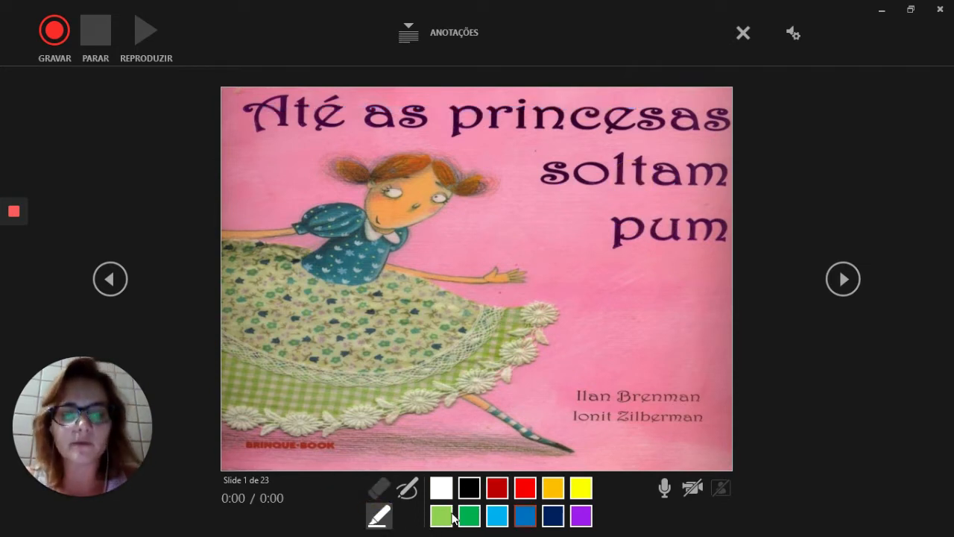
{"action": "left_click", "coordinate": [553, 487]}
{"action": "left_click_drag", "start_coordinate": [247, 112], "coordinate": [708, 112]}
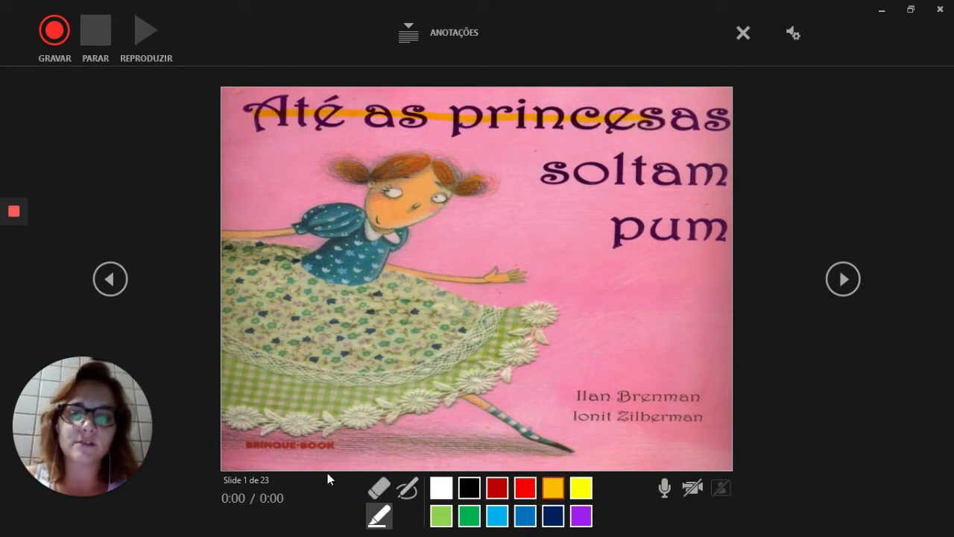
{"action": "left_click", "coordinate": [378, 487]}
{"action": "left_click", "coordinate": [432, 115]}
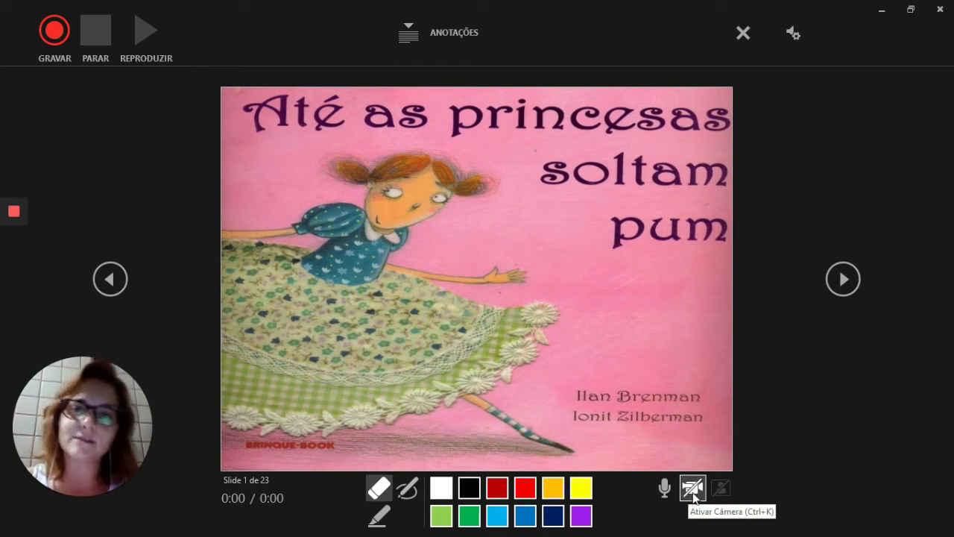
Record narration for slides 1 to 3, stop the recording and return to the normal editing view.
{"action": "left_click", "coordinate": [54, 38]}
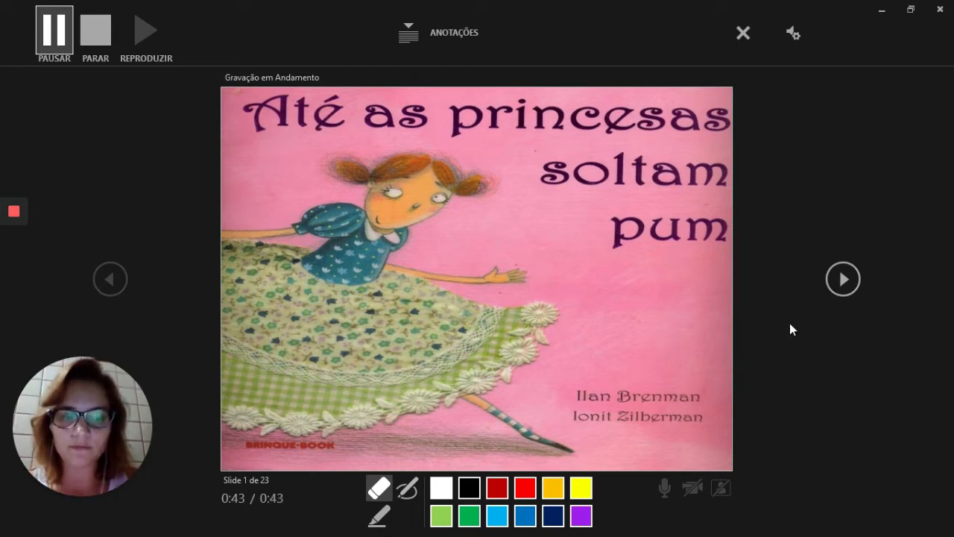
{"action": "left_click", "coordinate": [843, 280]}
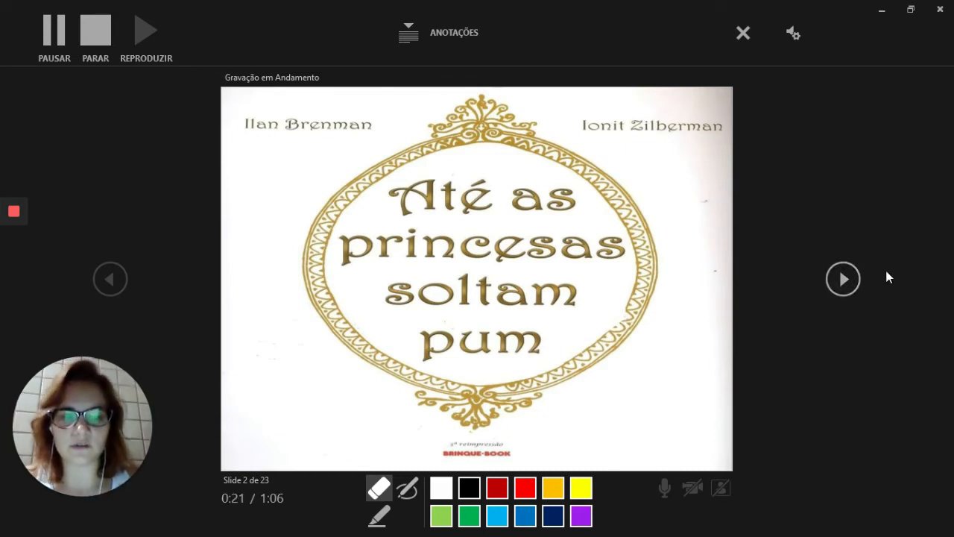
{"action": "left_click", "coordinate": [854, 286]}
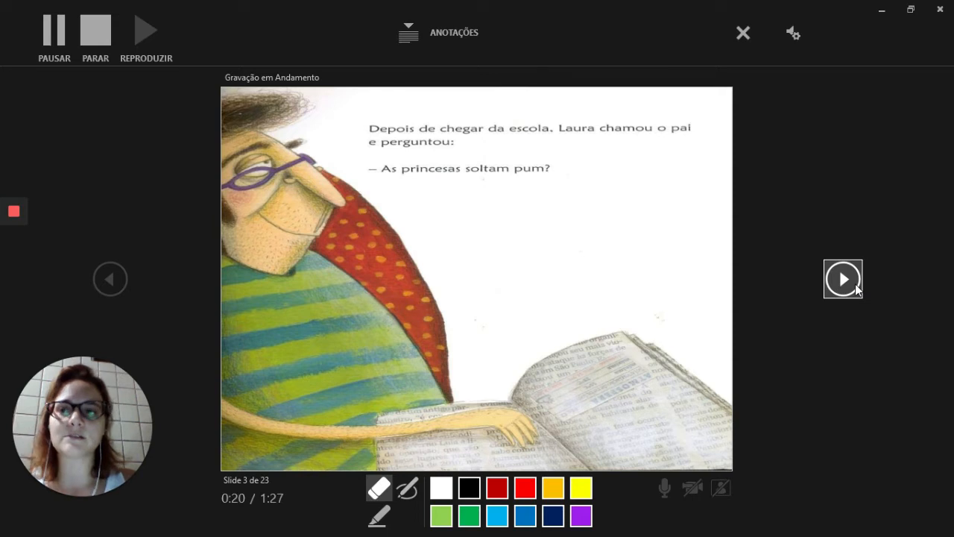
{"action": "left_click", "coordinate": [102, 29]}
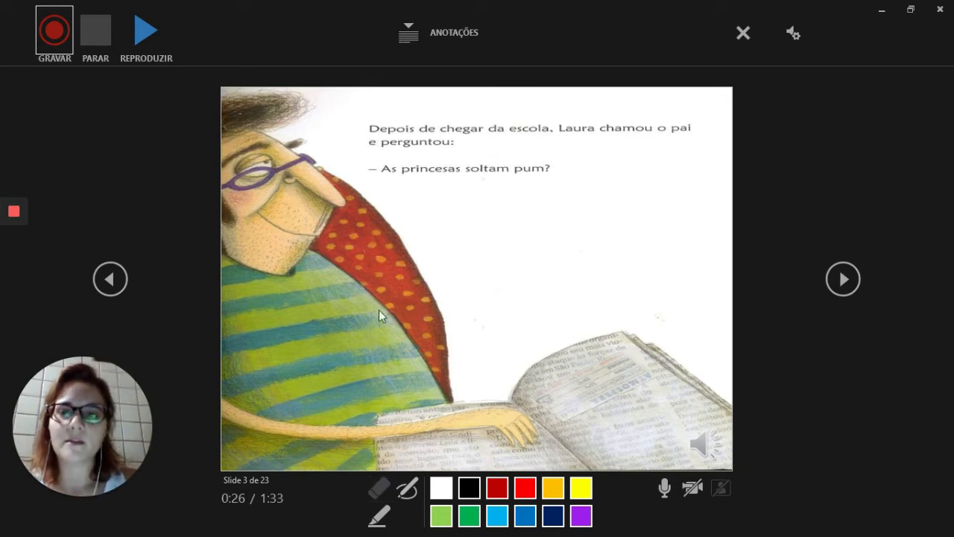
{"action": "left_click", "coordinate": [524, 154]}
{"action": "key", "text": "Escape"}
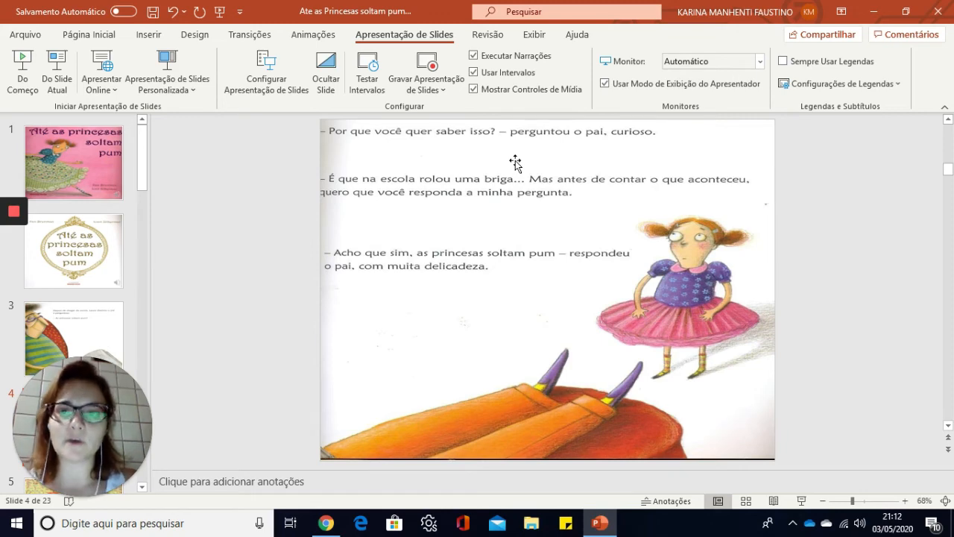
Check slides 1 to 3 for recorded audio and bring up the playback controls of the cover slide's narration.
{"action": "left_click", "coordinate": [71, 176]}
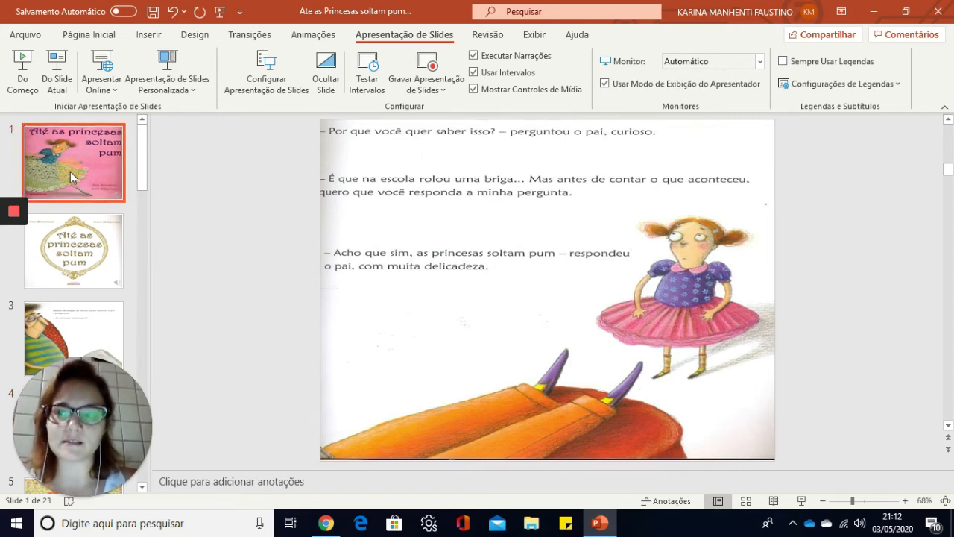
{"action": "left_click", "coordinate": [111, 242]}
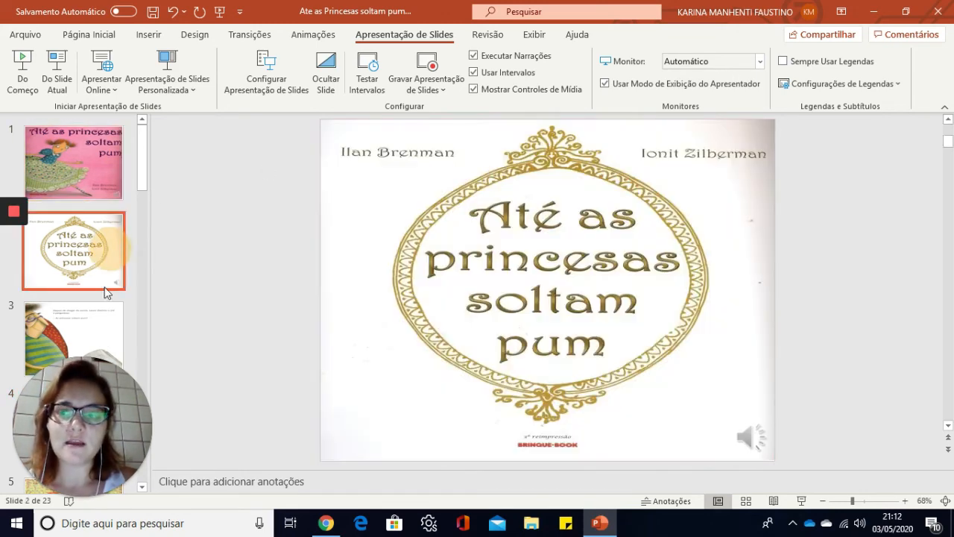
{"action": "left_click", "coordinate": [99, 325]}
{"action": "left_click", "coordinate": [107, 185]}
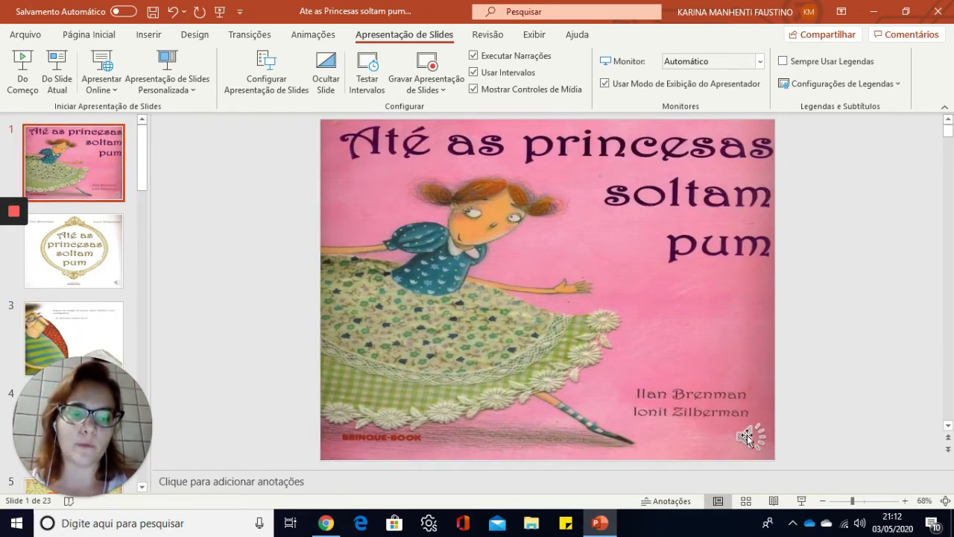
{"action": "mouse_move", "coordinate": [763, 437]}
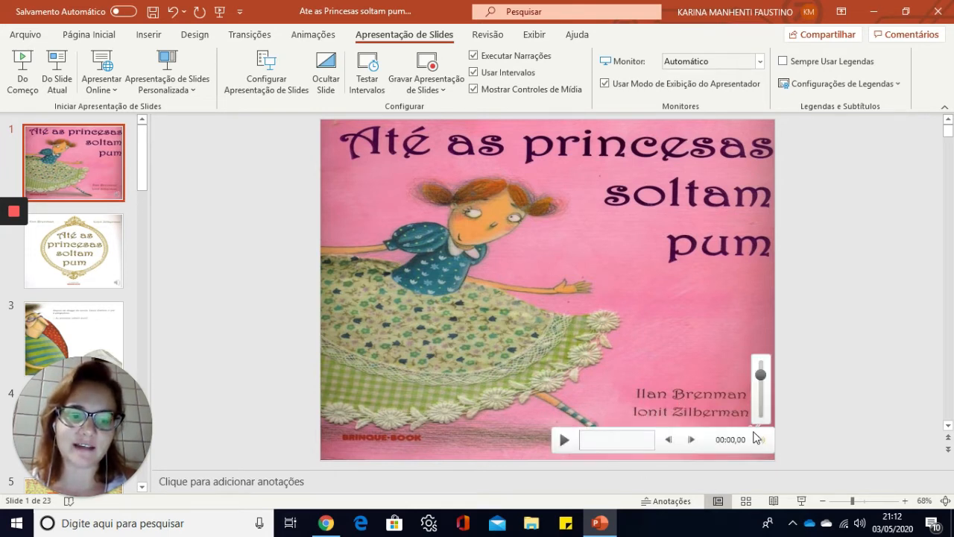
Raise the volume of the narration on slide 2 and play a short part of it.
{"action": "left_click", "coordinate": [65, 240]}
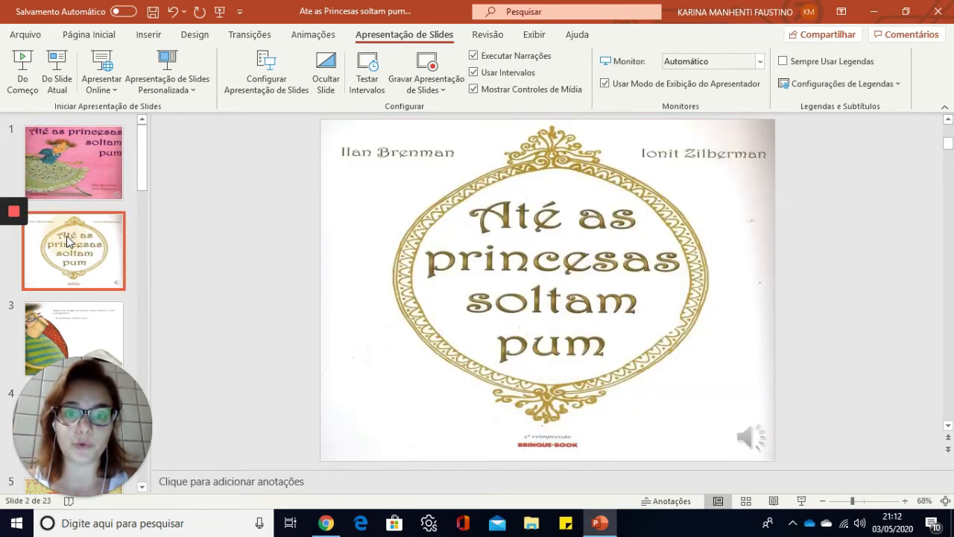
{"action": "left_click", "coordinate": [767, 444]}
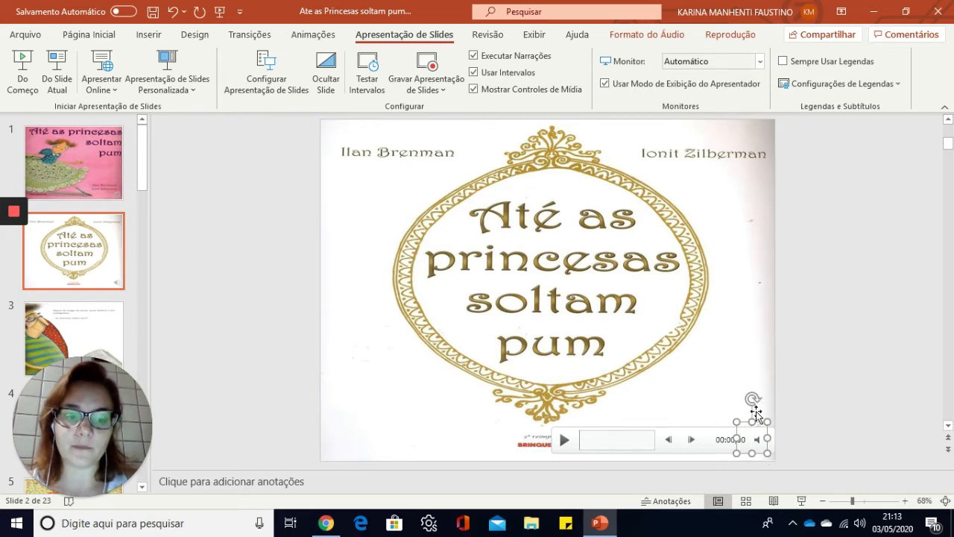
{"action": "left_click_drag", "start_coordinate": [753, 399], "coordinate": [760, 368]}
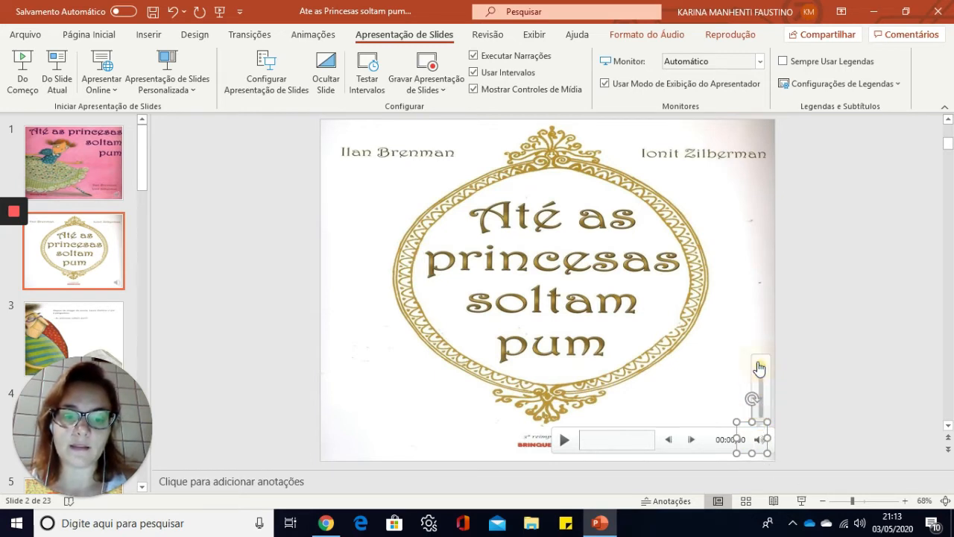
{"action": "left_click", "coordinate": [564, 443]}
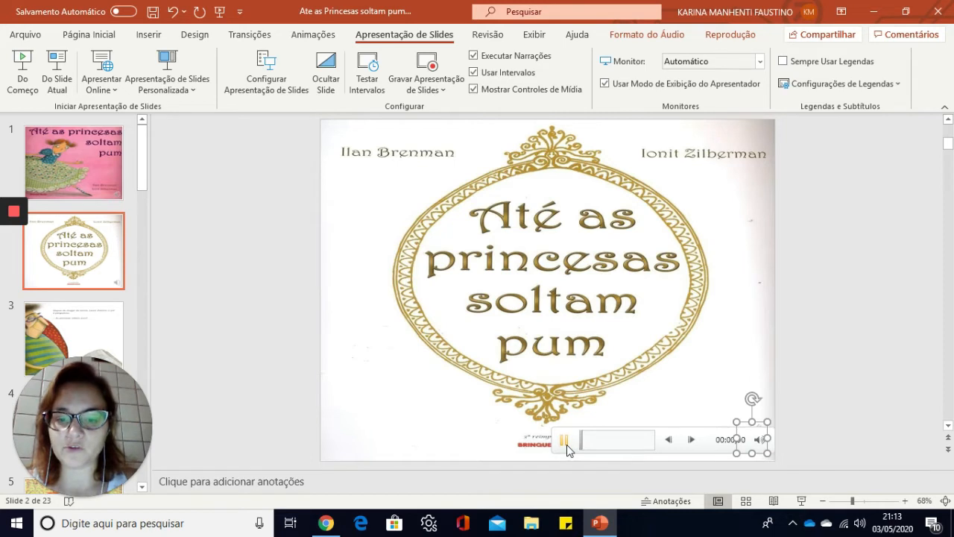
{"action": "left_click", "coordinate": [565, 441]}
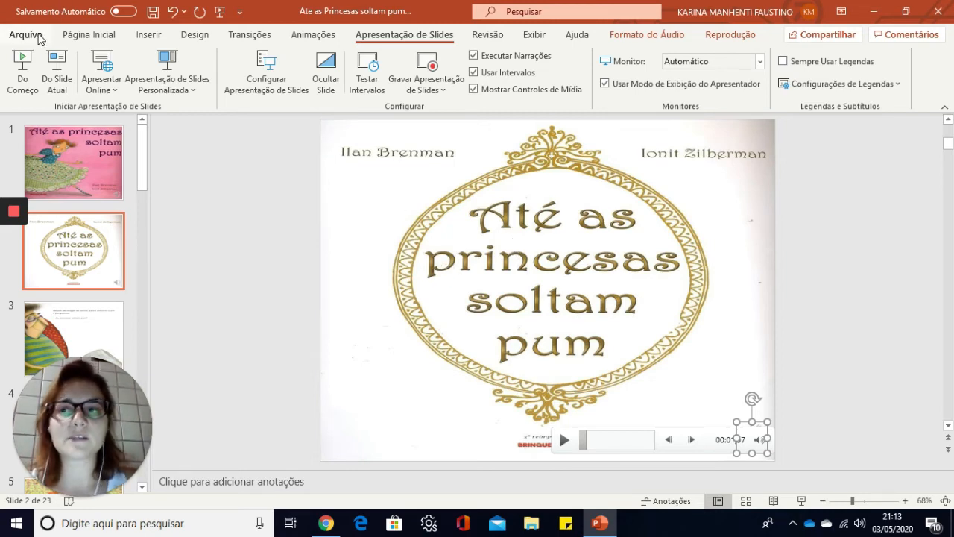
Start exporting the presentation as an HD (720p) video with the recorded narrations and timings.
{"action": "left_click", "coordinate": [38, 38]}
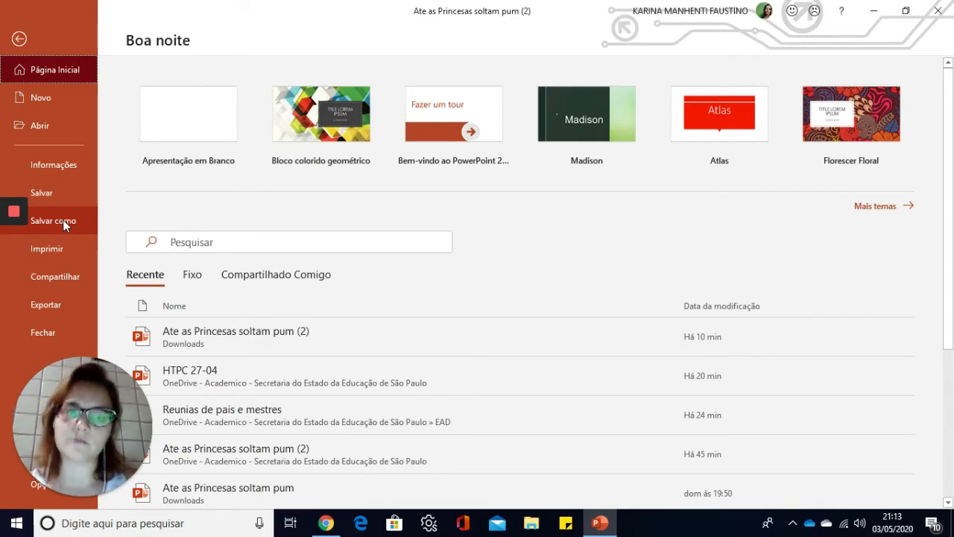
{"action": "left_click", "coordinate": [55, 307]}
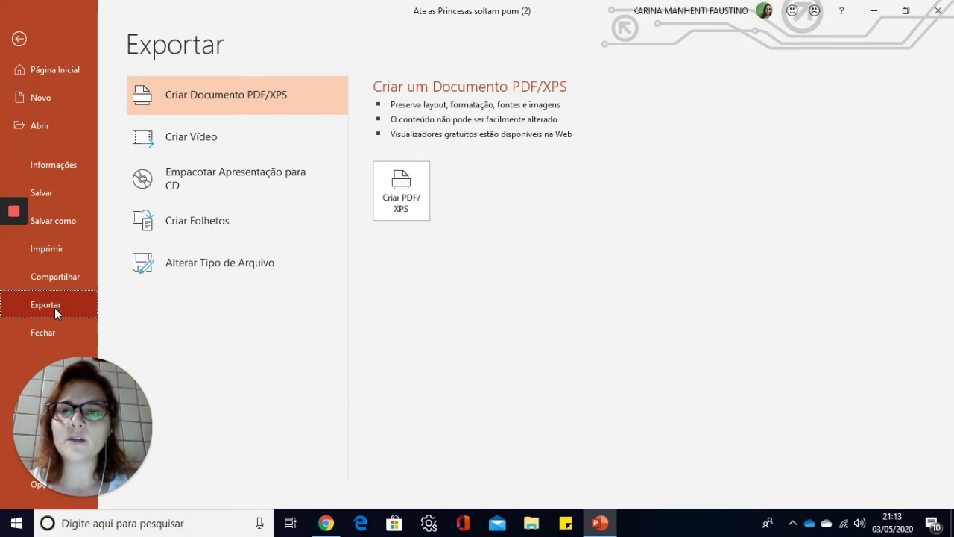
{"action": "left_click", "coordinate": [222, 144]}
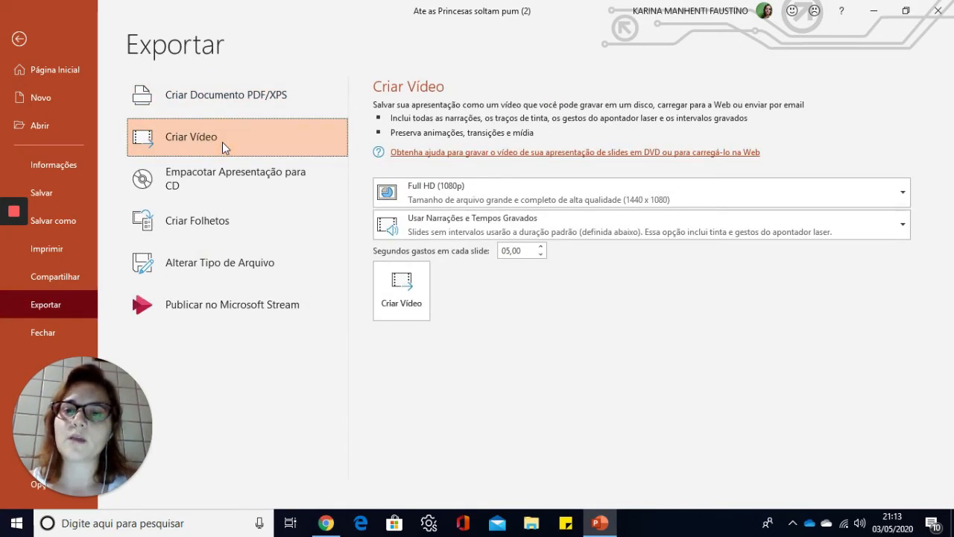
{"action": "left_click", "coordinate": [443, 197]}
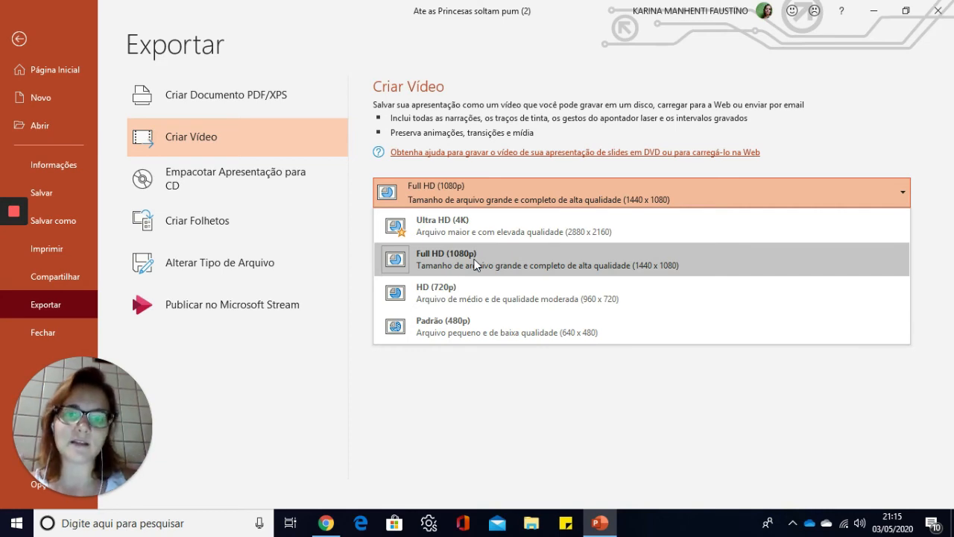
{"action": "left_click", "coordinate": [477, 303]}
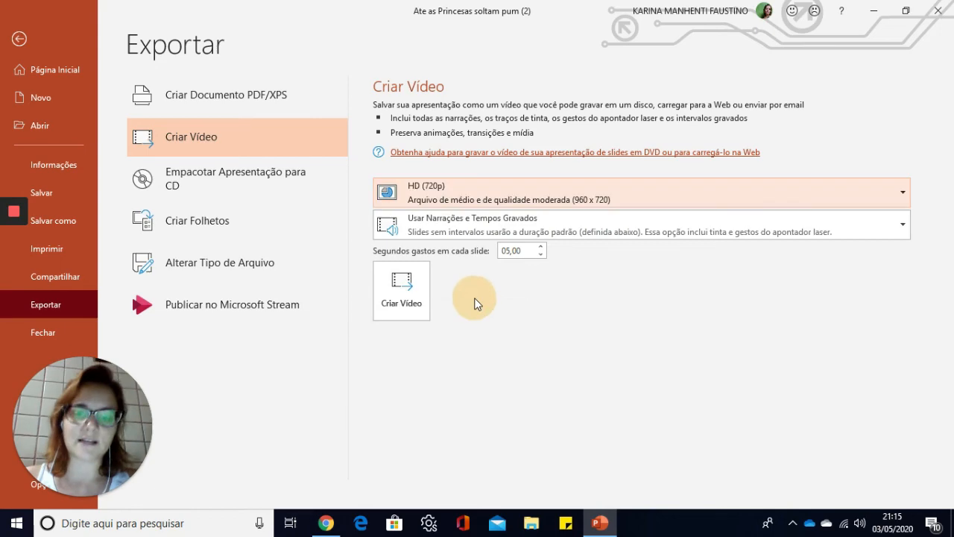
{"action": "left_click", "coordinate": [414, 289]}
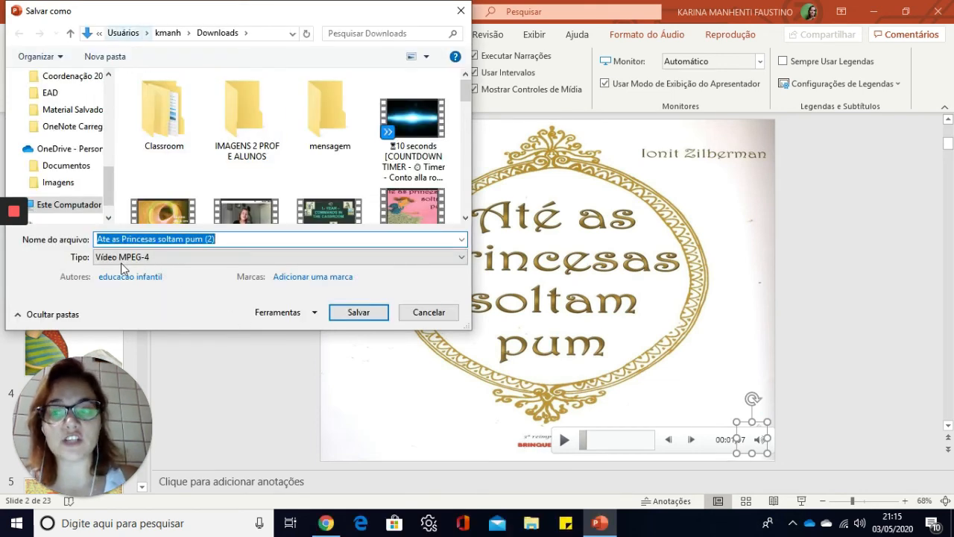
Name the MPEG-4 video "Ate as Princesas soltam pum - teste" and save it in the Downloads folder.
{"action": "left_click", "coordinate": [243, 235]}
{"action": "left_click", "coordinate": [216, 240]}
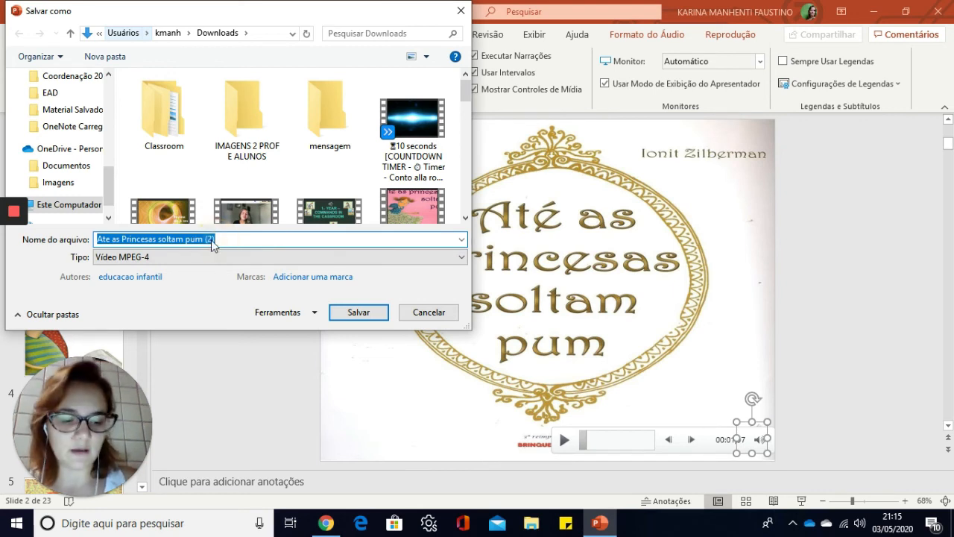
{"action": "left_click", "coordinate": [212, 240]}
{"action": "key", "text": "BackSpace"}
{"action": "key", "text": "BackSpace"}
{"action": "key", "text": "BackSpace"}
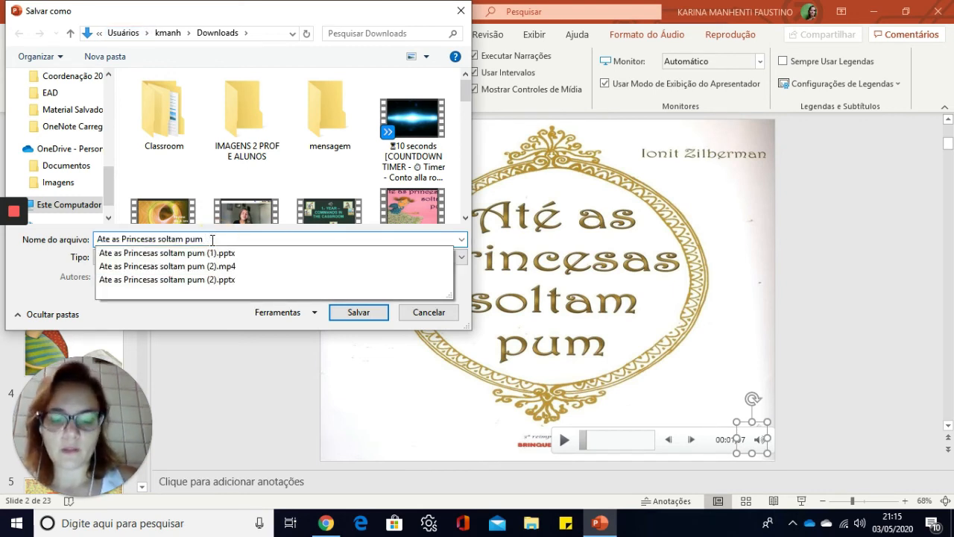
{"action": "type", "text": "- teste"}
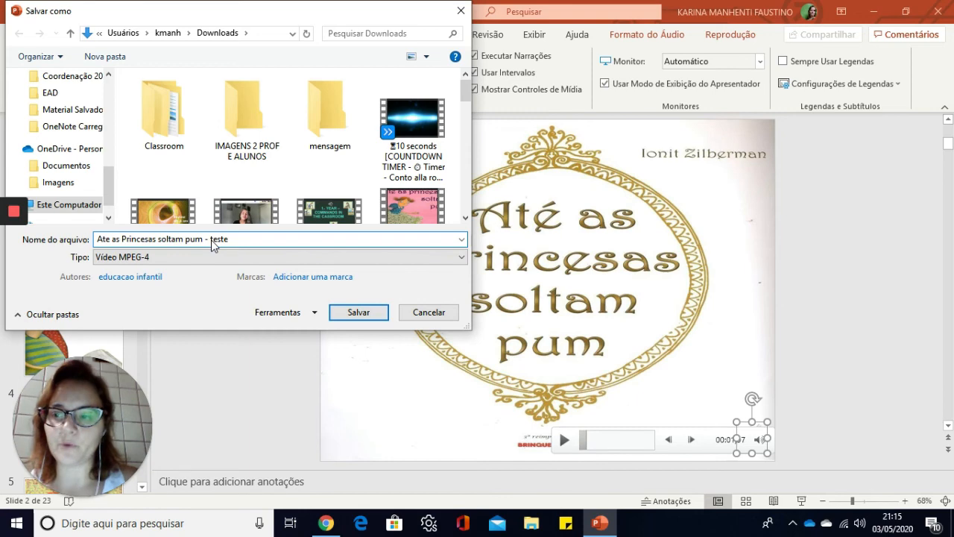
{"action": "left_click", "coordinate": [348, 317]}
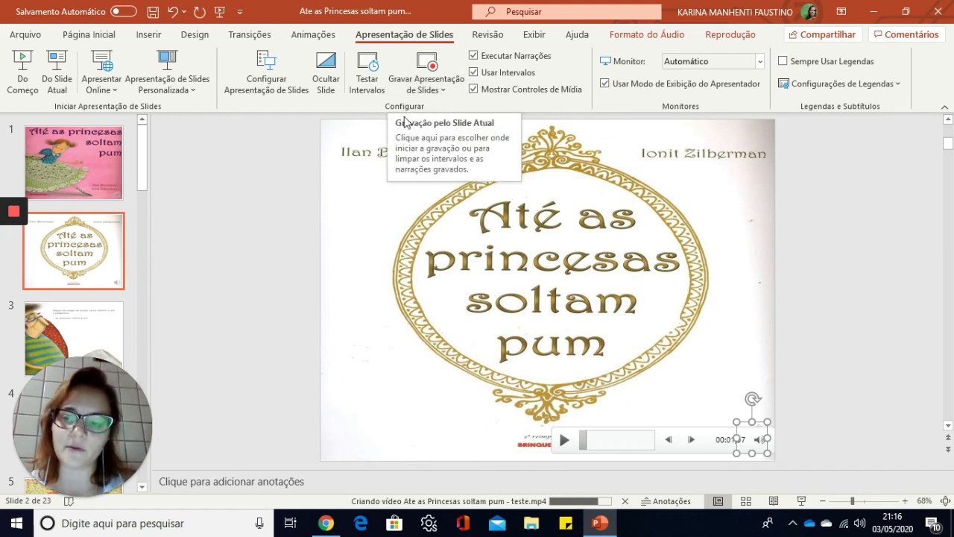
{"action": "mouse_move", "coordinate": [13, 217]}
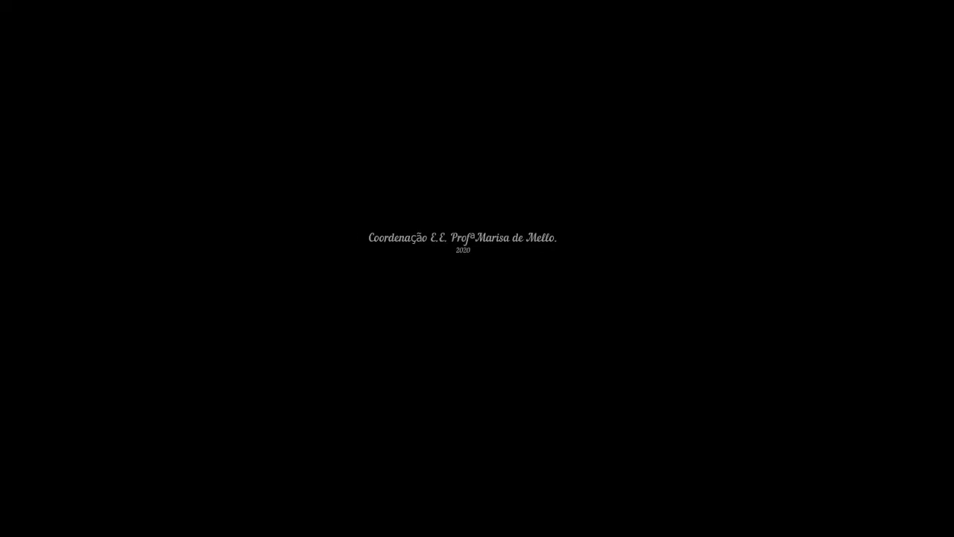